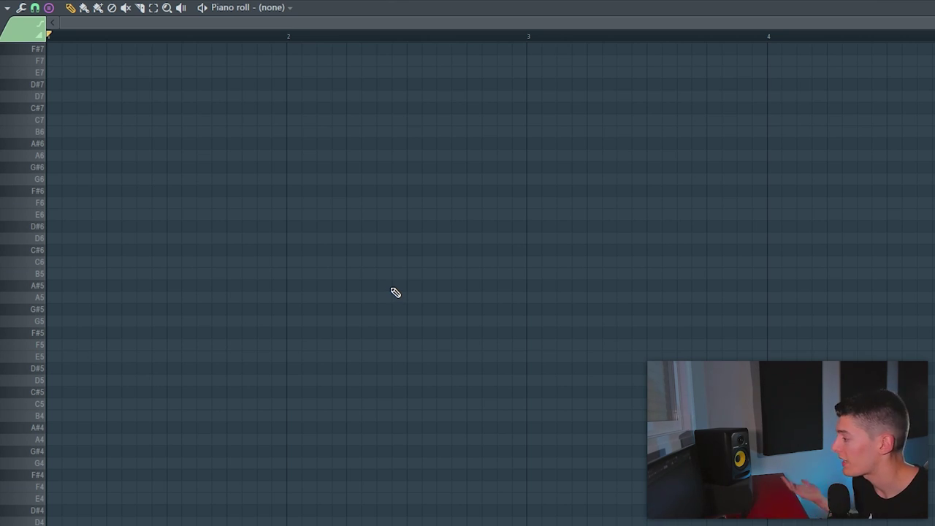
Step: Duplicate the D4–C#6 scale notes an octave higher and copy the stack over to bar 2
scroll(184, 387, down, 3)
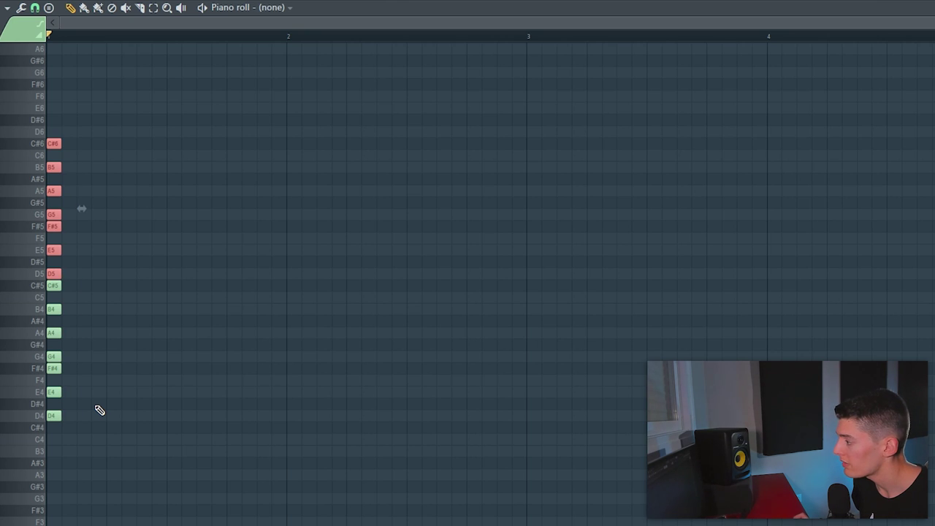
key(ctrl+c)
key(ctrl+v)
key(ctrl+Up)
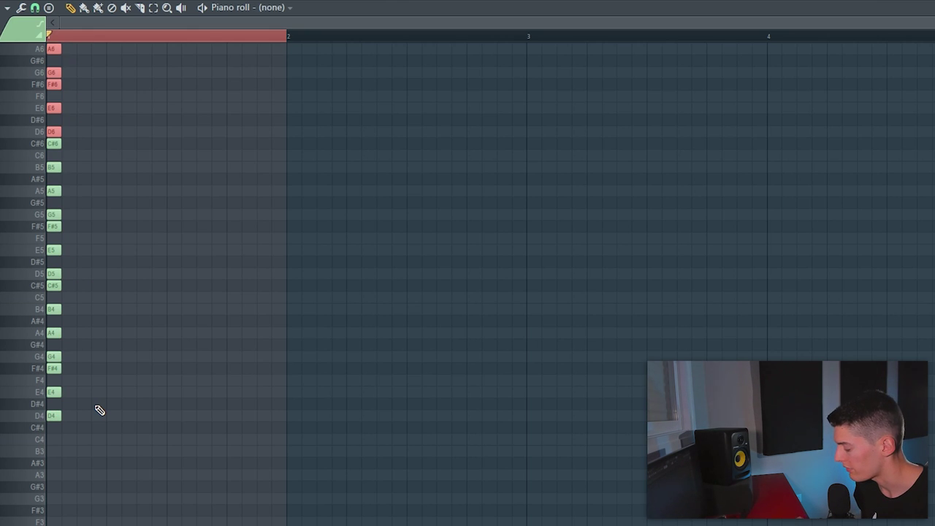
drag(53, 368, 292, 369)
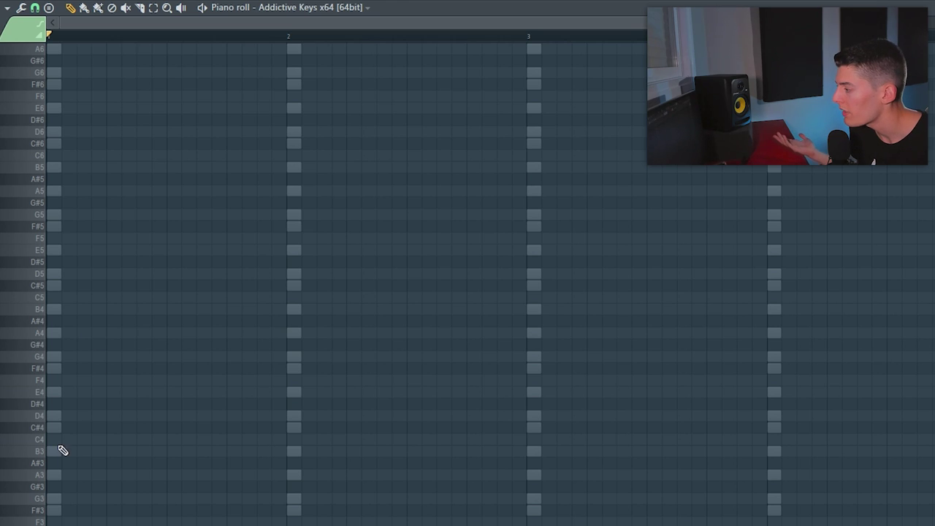
Step: Stretch the D4 bass note to bar 2 and play back the bass line
drag(166, 417, 287, 416)
scroll(189, 344, down, 2)
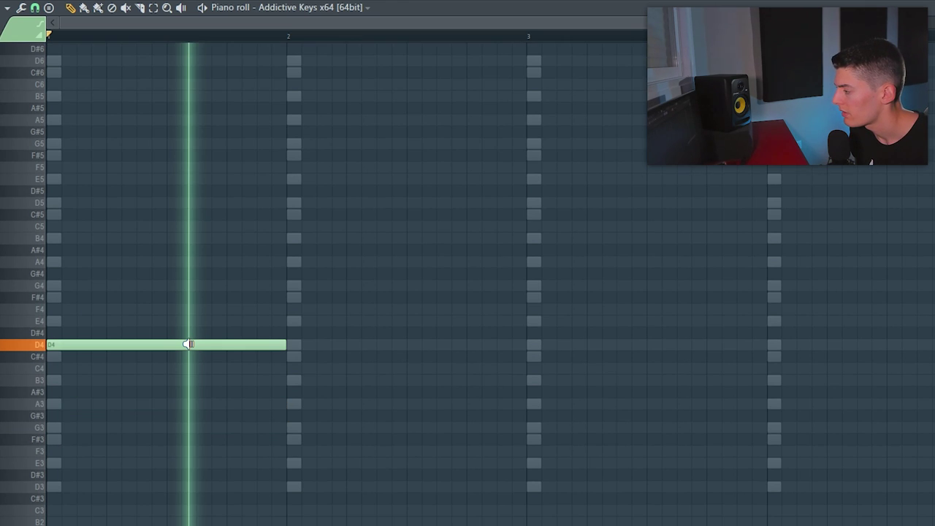
key(space)
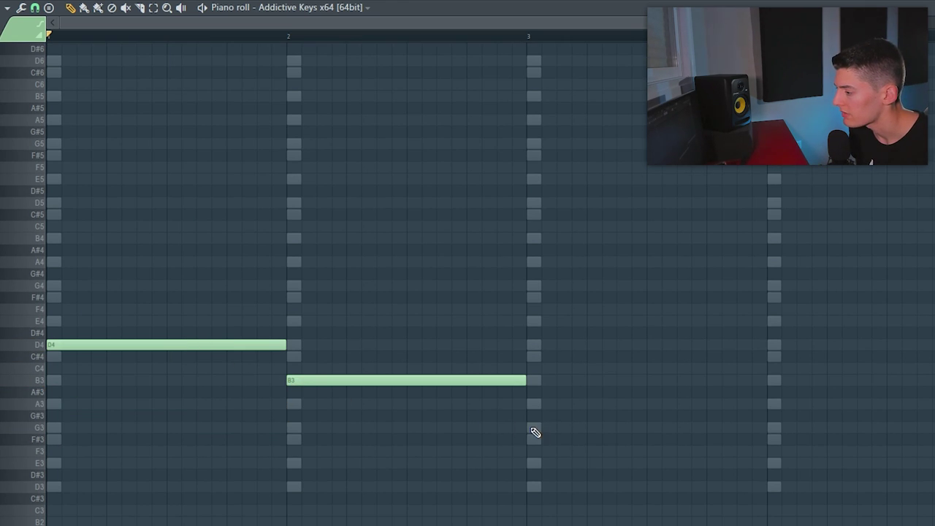
key(space)
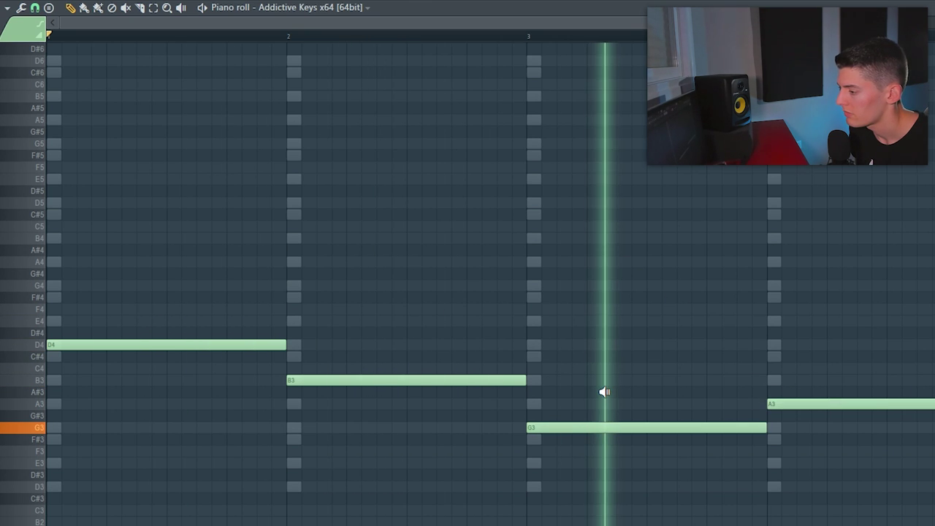
key(space)
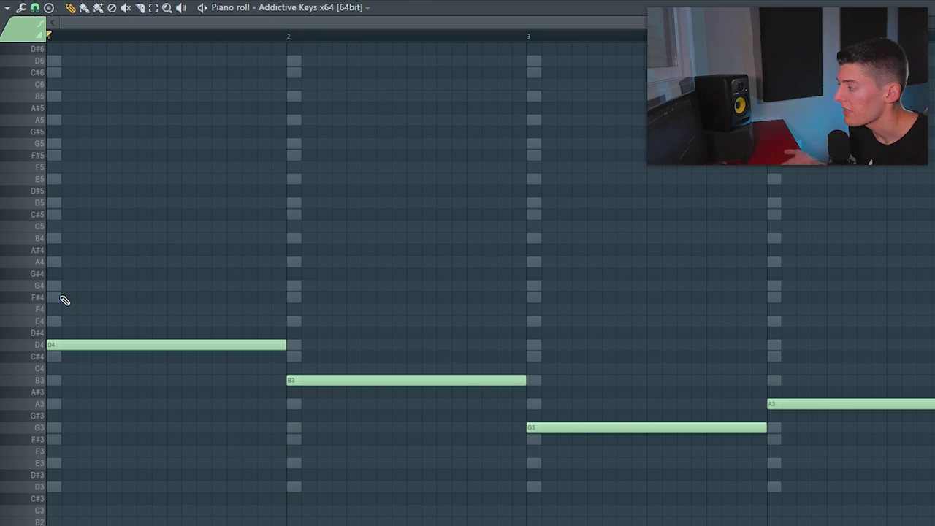
Step: Add two chord notes above each bass note in bars 2–4, including F#4 and A4, then play the chords
click(292, 297)
click(293, 344)
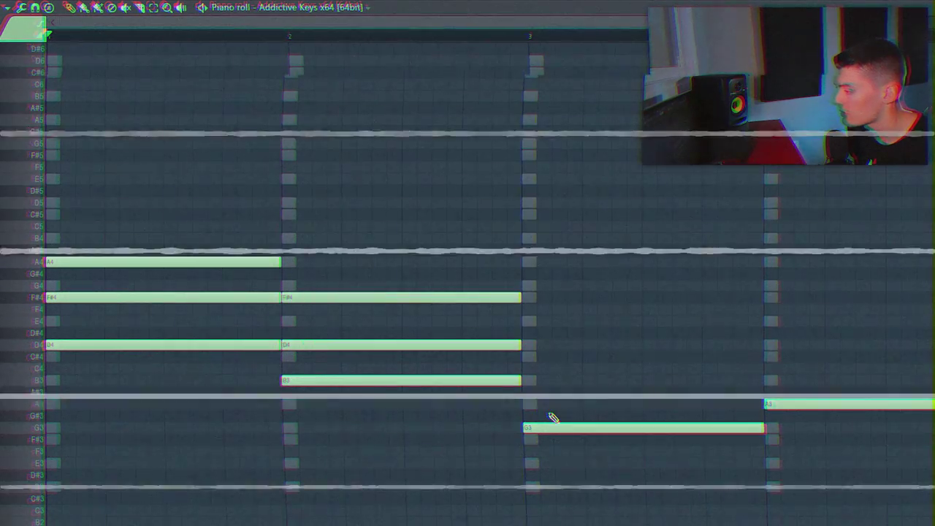
click(531, 344)
click(532, 380)
click(773, 321)
click(772, 356)
key(space)
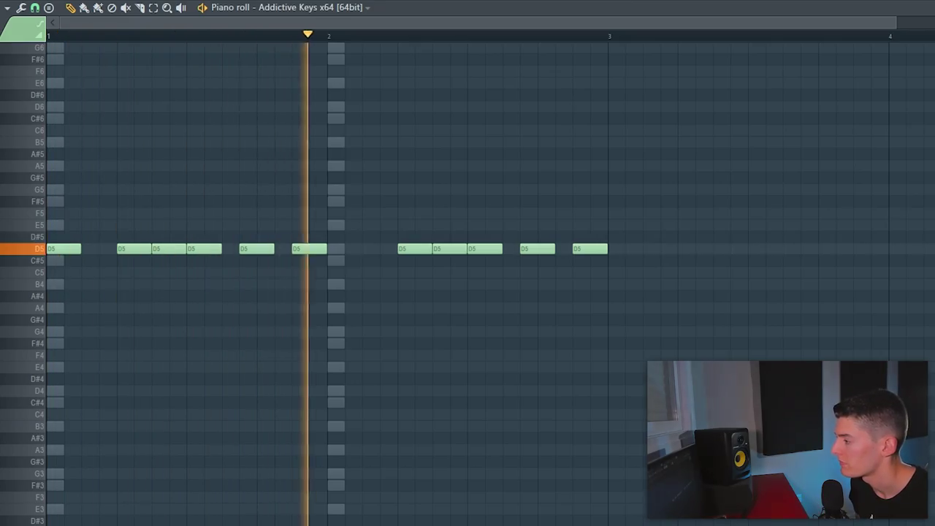
Step: Move individual D5 notes to C#5, G5 and F#5 to form a melody, then play it back
key(space)
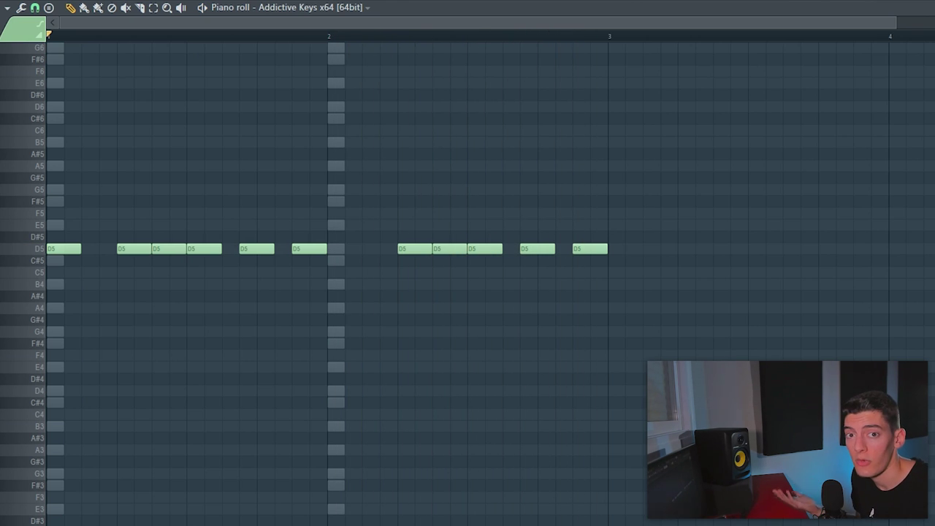
drag(169, 249, 169, 260)
drag(256, 249, 256, 189)
drag(309, 249, 309, 201)
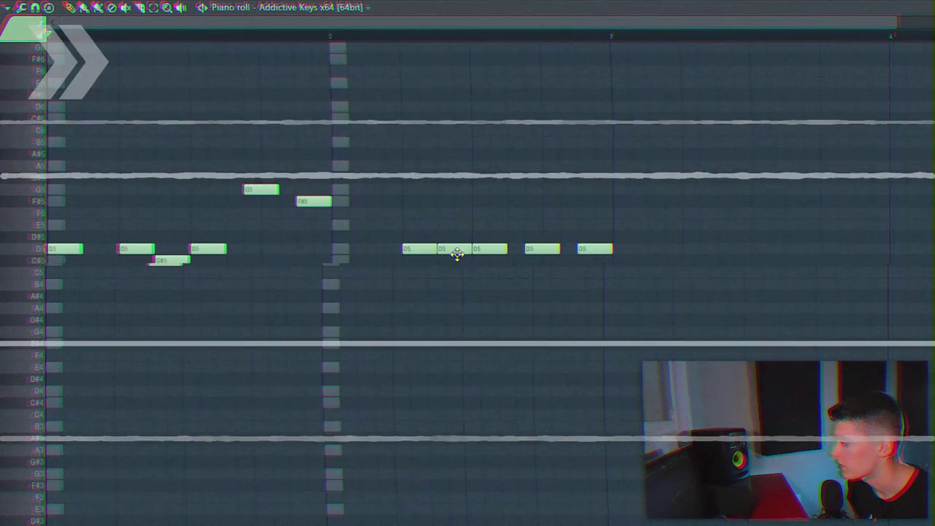
drag(450, 248, 450, 260)
drag(542, 248, 542, 201)
drag(595, 249, 595, 189)
key(space)
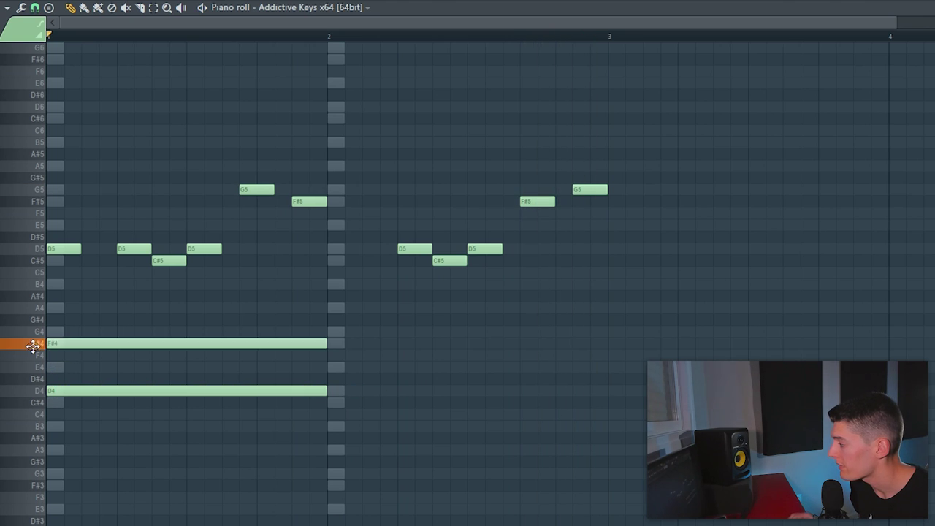
Step: Copy the bar-1 A4/F#4/D4 chord into bar 2 as B3–D4–F#4 and preview it
key(space)
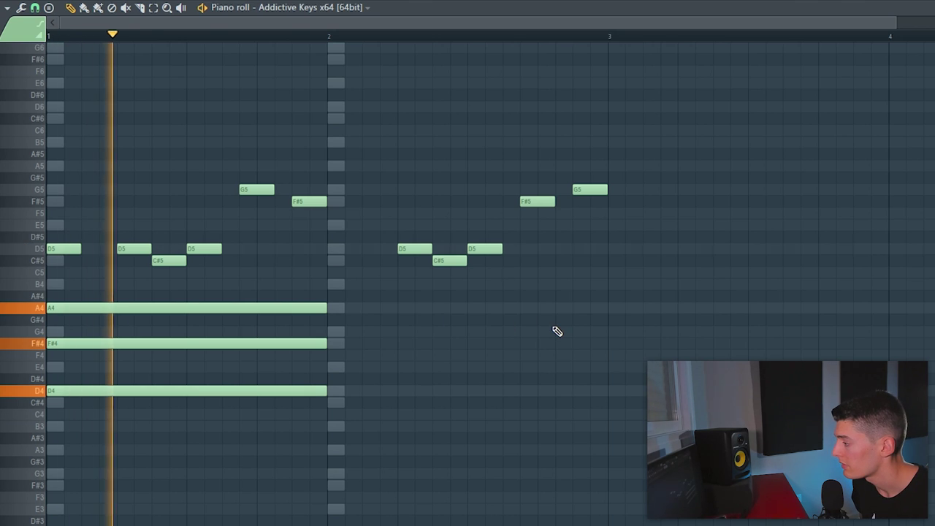
key(space)
drag(336, 432, 214, 304)
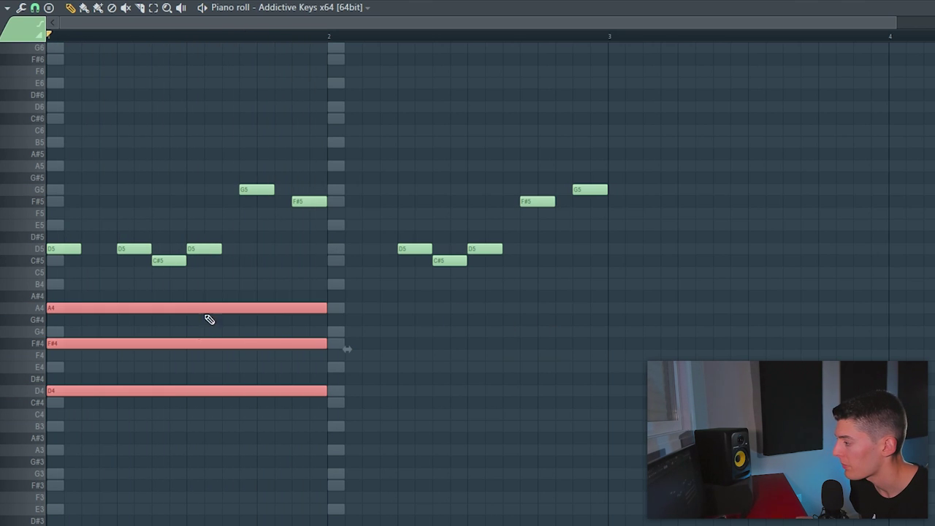
drag(76, 390, 363, 431)
click(351, 408)
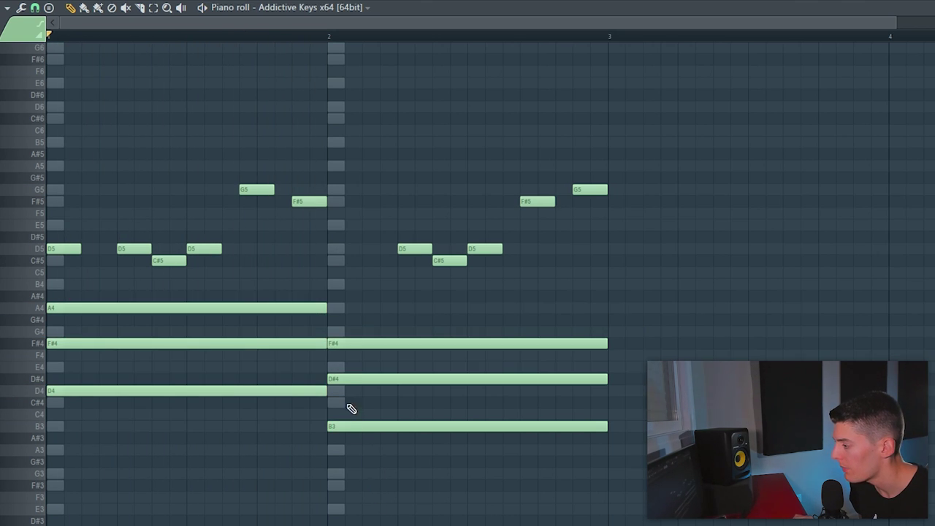
drag(345, 385, 345, 390)
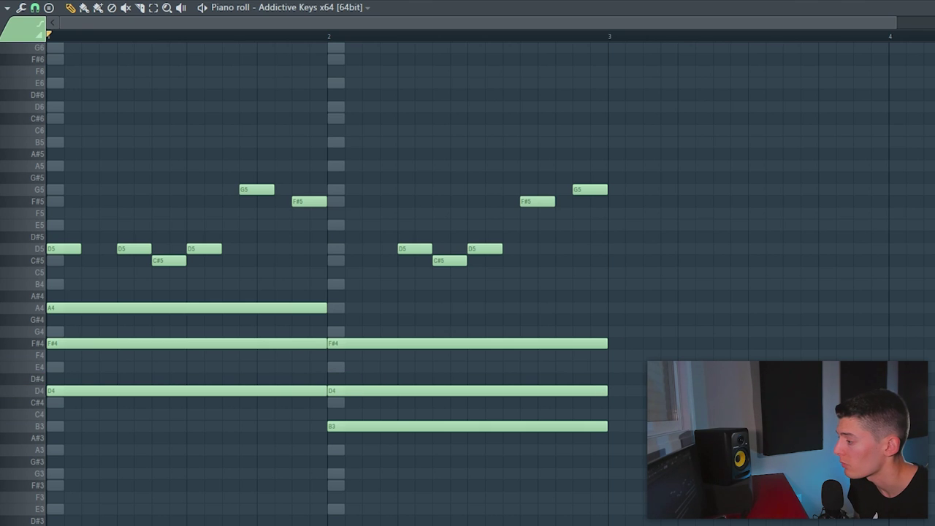
key(space)
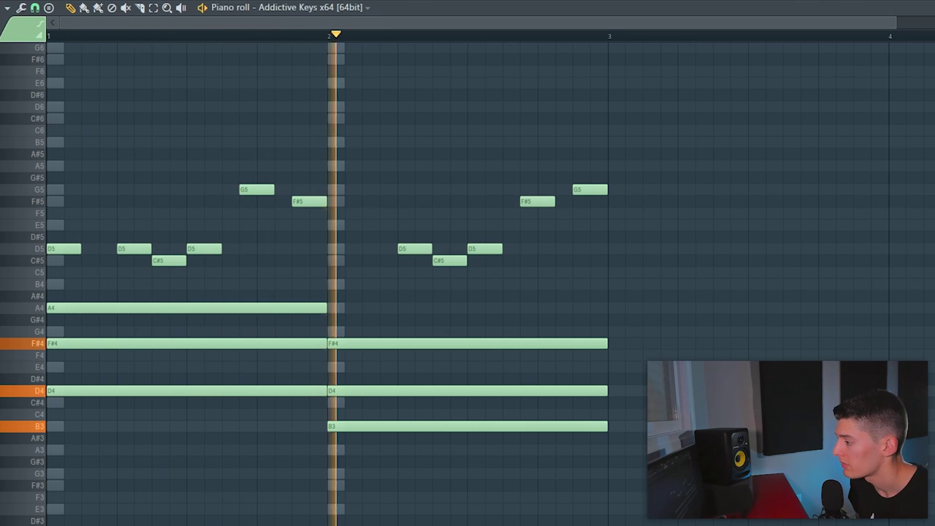
key(space)
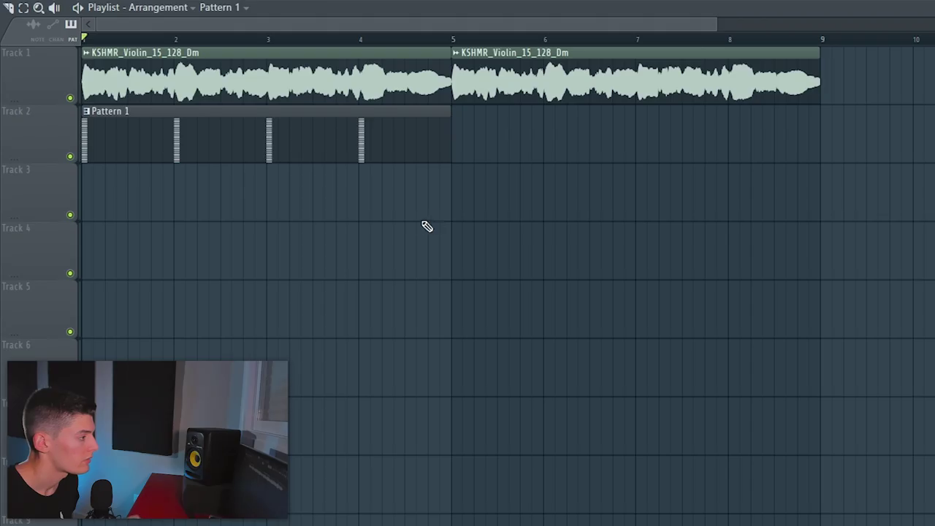
Step: Open the Pattern 1 clip from the playlist in the Addictive Keys piano roll
drag(357, 219, 199, 242)
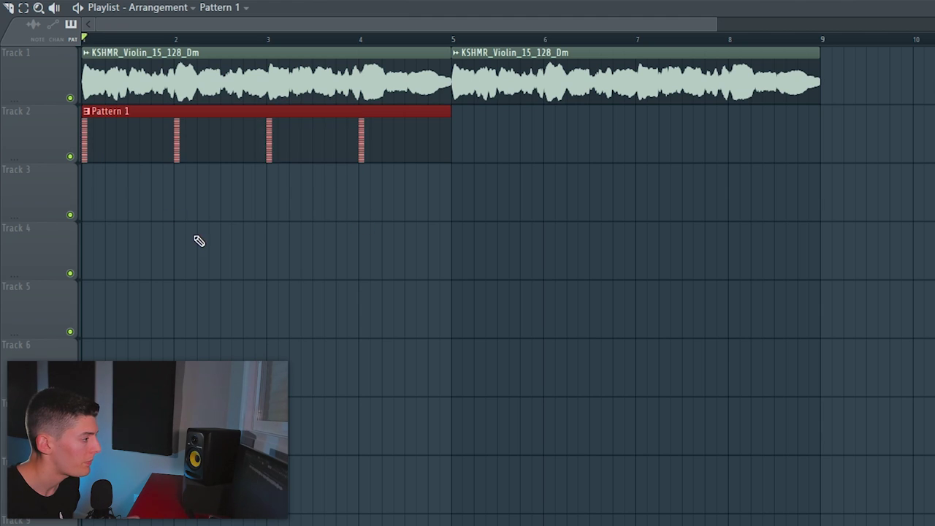
click(198, 241)
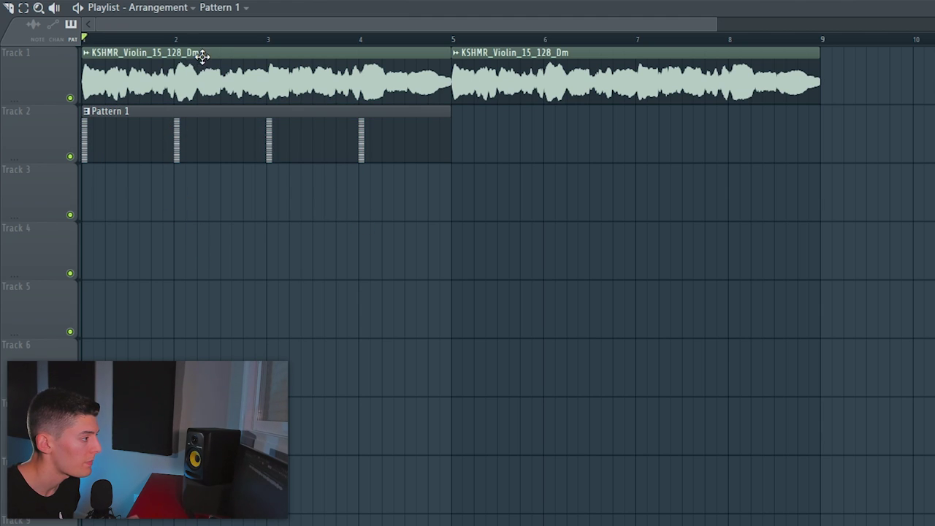
double_click(187, 130)
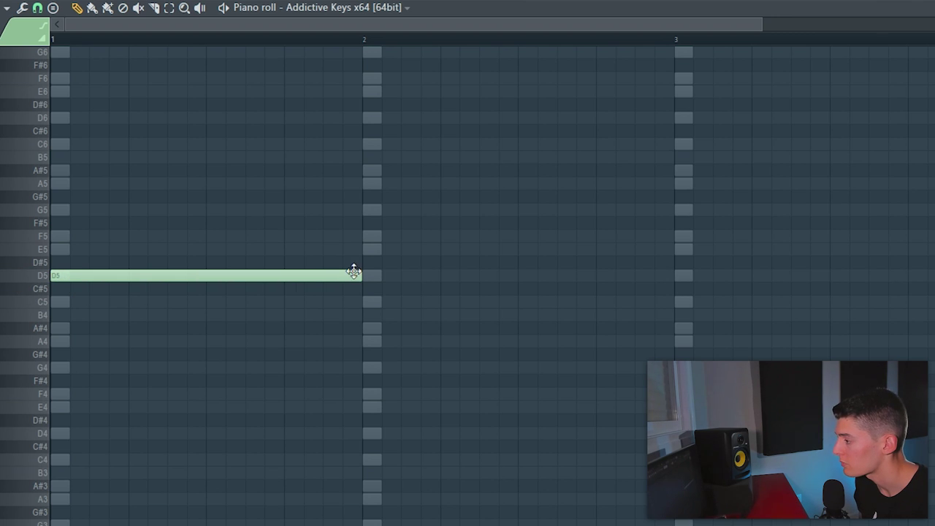
Step: Add a one-bar A#4 note at bar 2 after the D5 and preview the pattern
key(space)
click(365, 301)
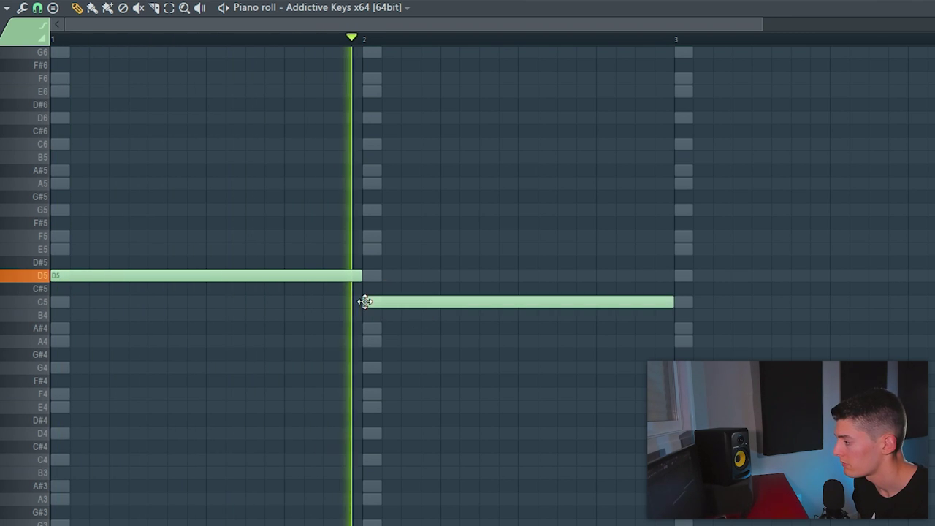
key(space)
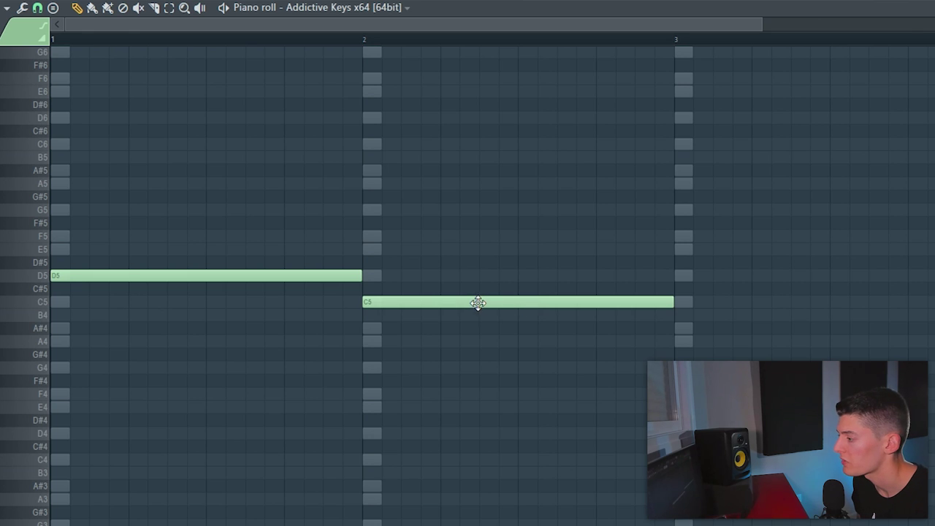
drag(478, 303, 472, 328)
key(space)
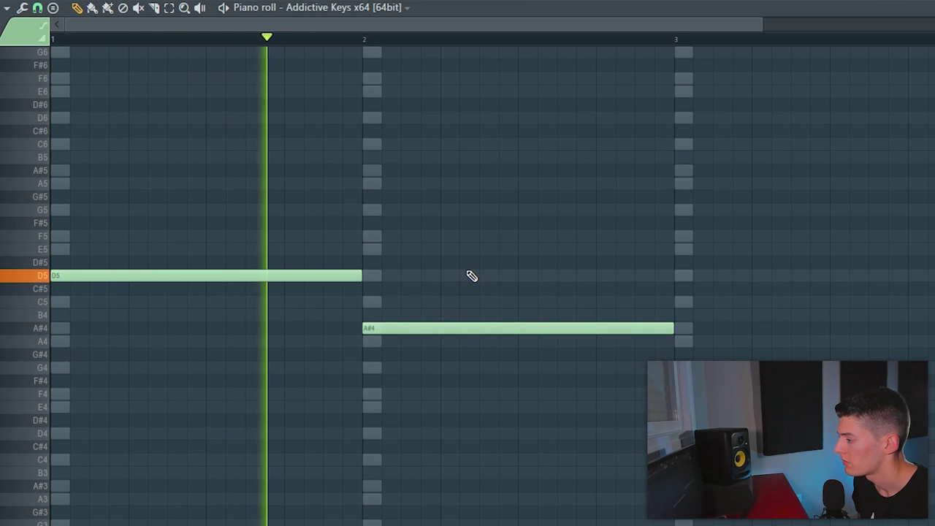
key(space)
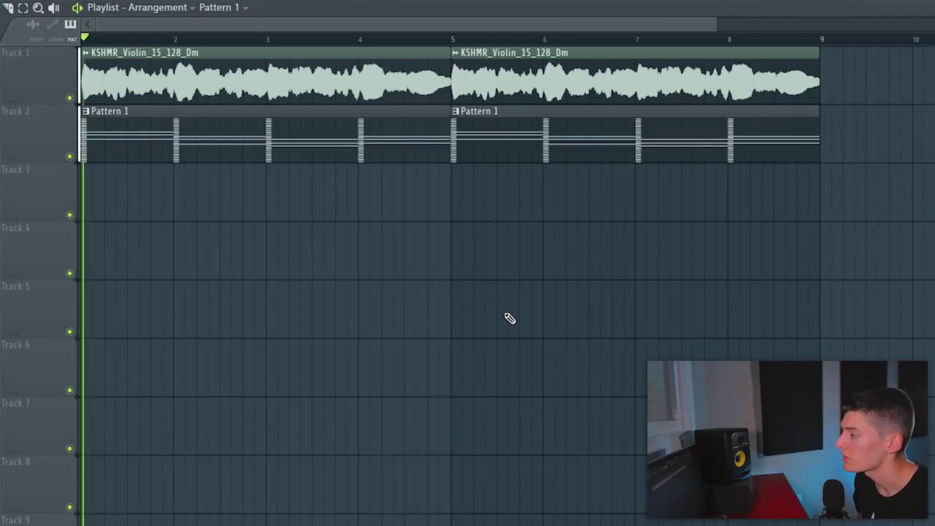
Step: Play the arrangement with the Wildcrow shaker loops, then stop it
key(space)
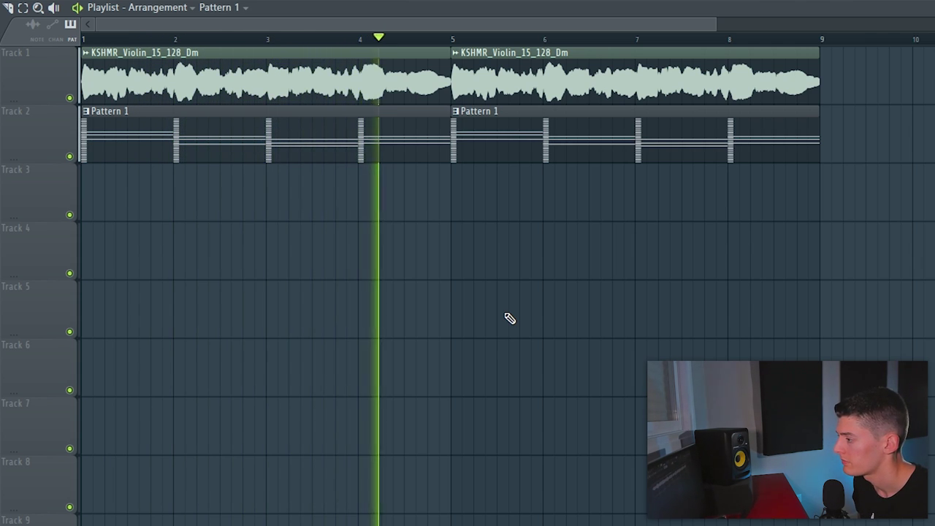
key(space)
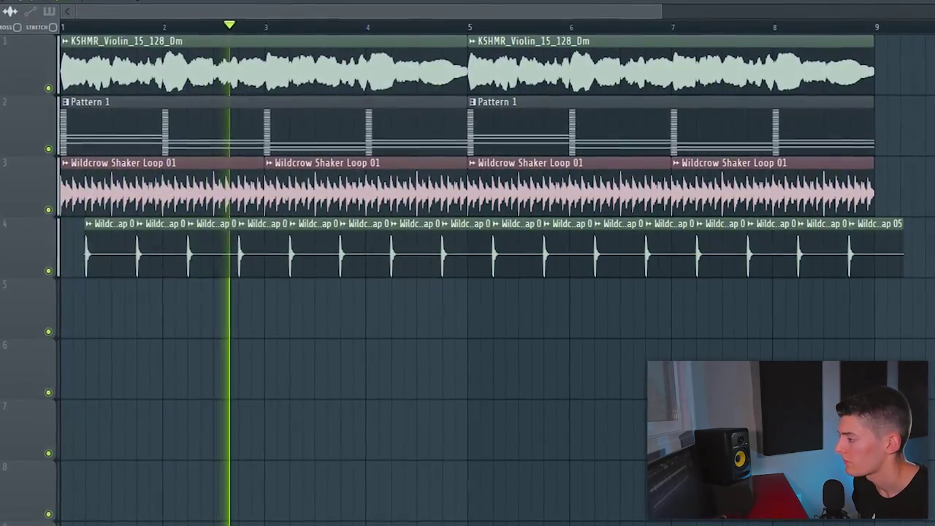
Step: Stop playback and mute both KSHMR_Violin_15_128_Dm clips on Track 1
key(space)
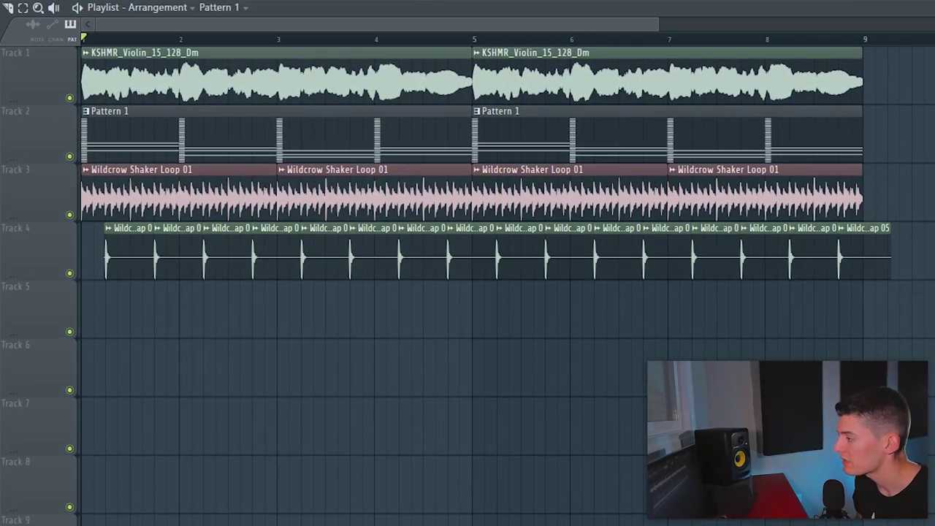
drag(407, 80, 644, 96)
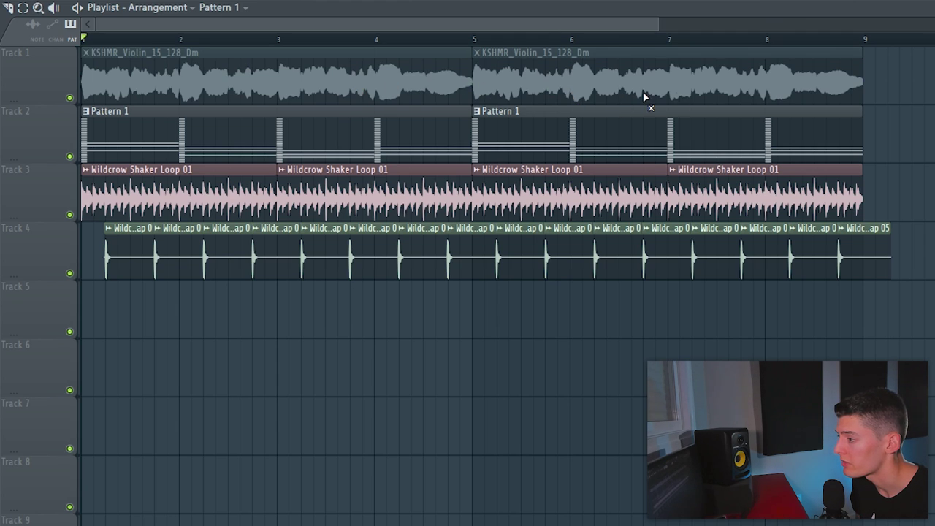